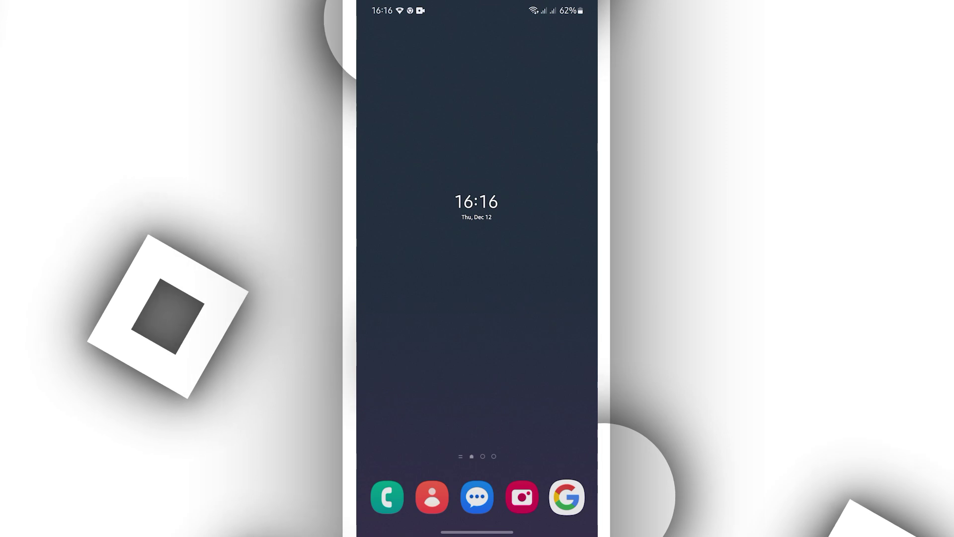
Swipe down from the top edge to reveal the quick settings and notifications
left_click_drag(477, 4, 477, 299)
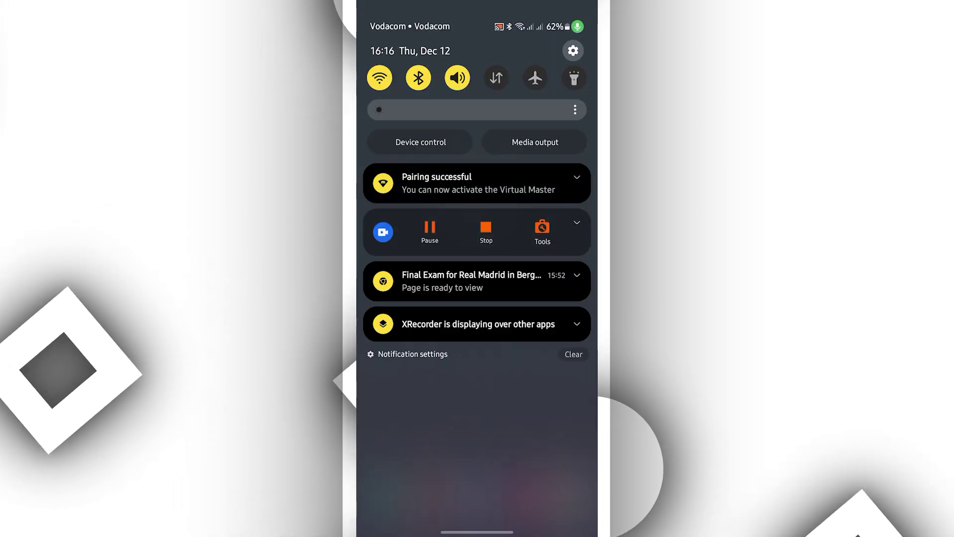
Check in Settings' Software information that the phone runs Android 14, showing its easter egg
left_click(477, 182)
scroll(477, 335, "down", 15)
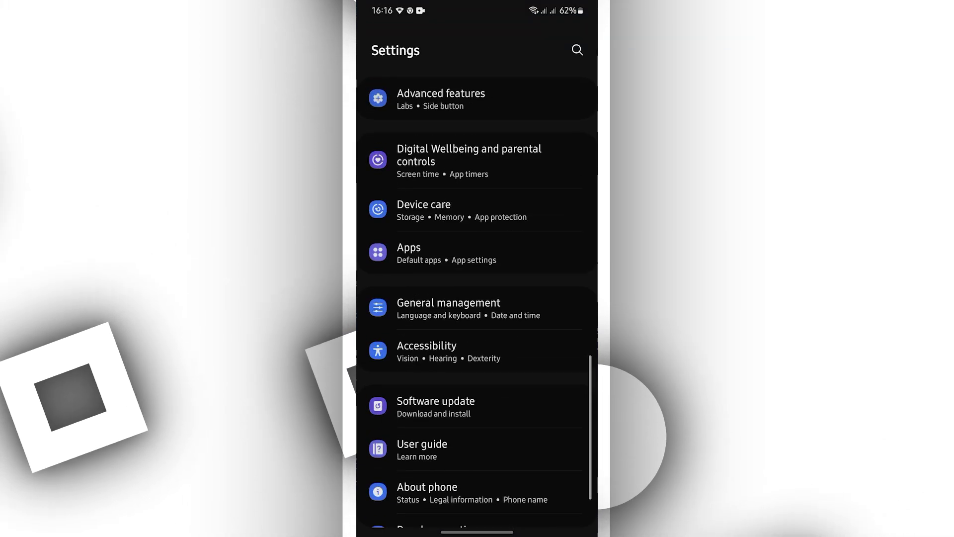
left_click(427, 451)
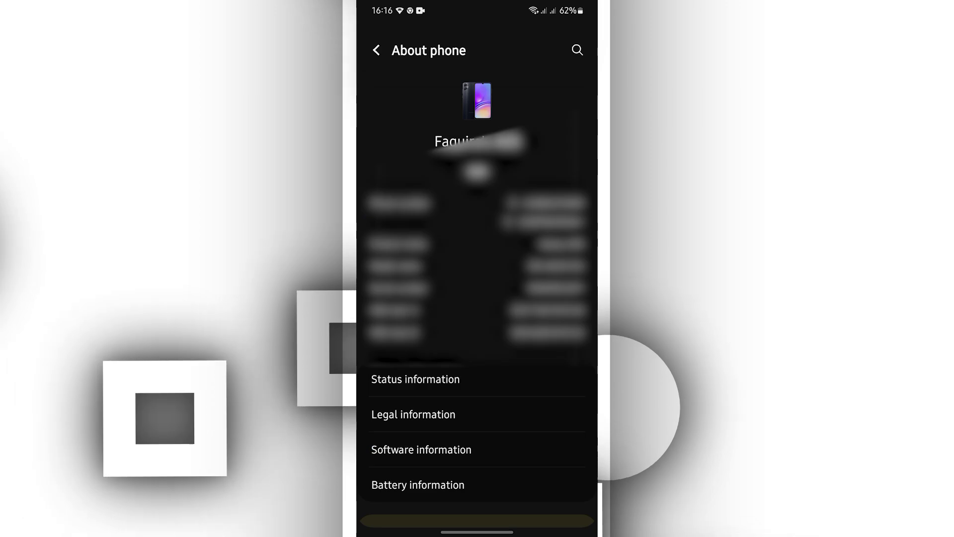
left_click(421, 450)
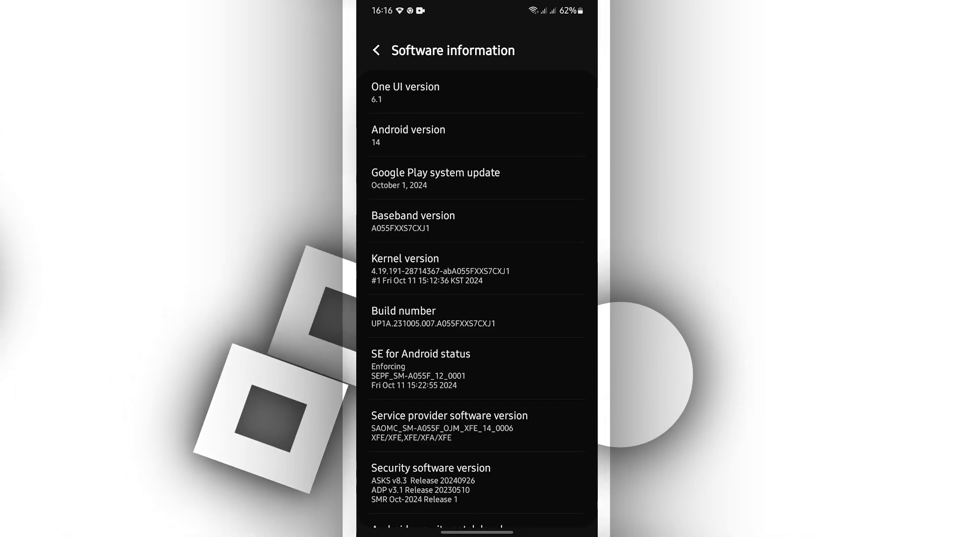
left_click(478, 135)
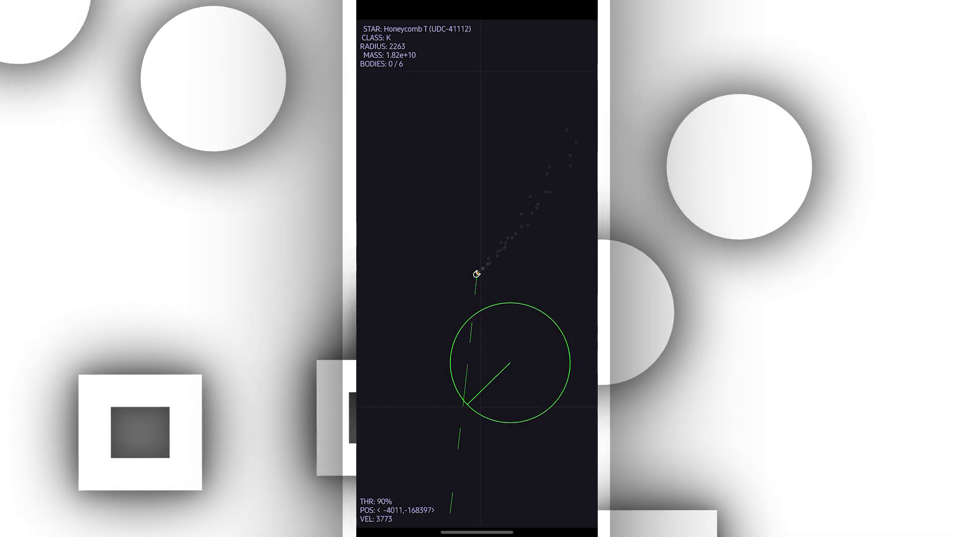
Leave the easter-egg game and launch Virtual Master from the app drawer
left_click_drag(514, 301, 481, 409)
left_click_drag(477, 531, 477, 336)
left_click_drag(477, 448, 477, 223)
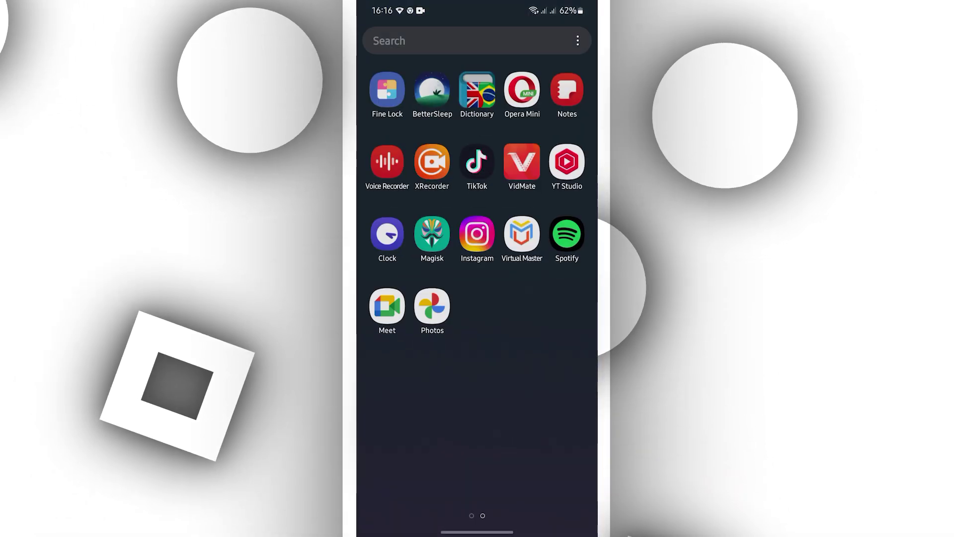
left_click(522, 233)
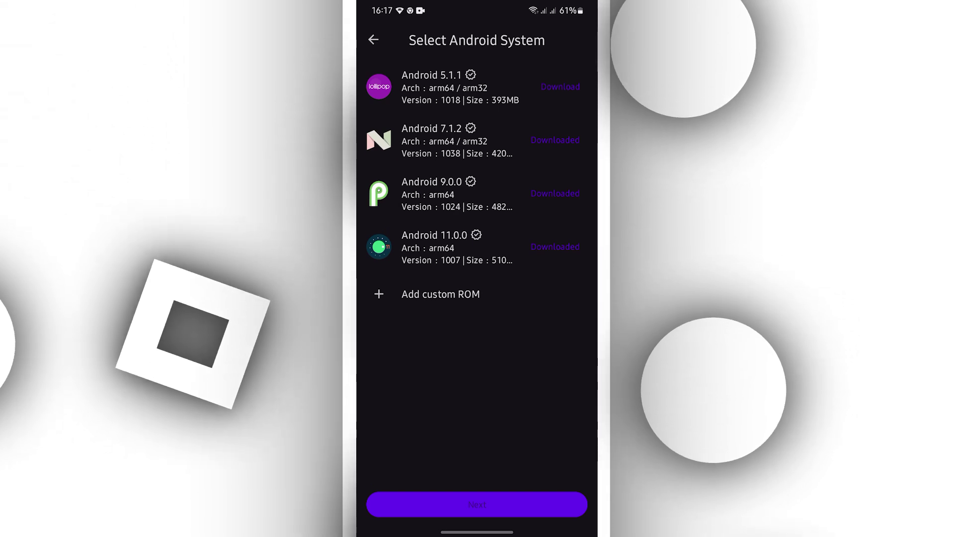
Pick the Android 11.0.0 ROM and boot it to the virtual home screen
left_click(448, 86)
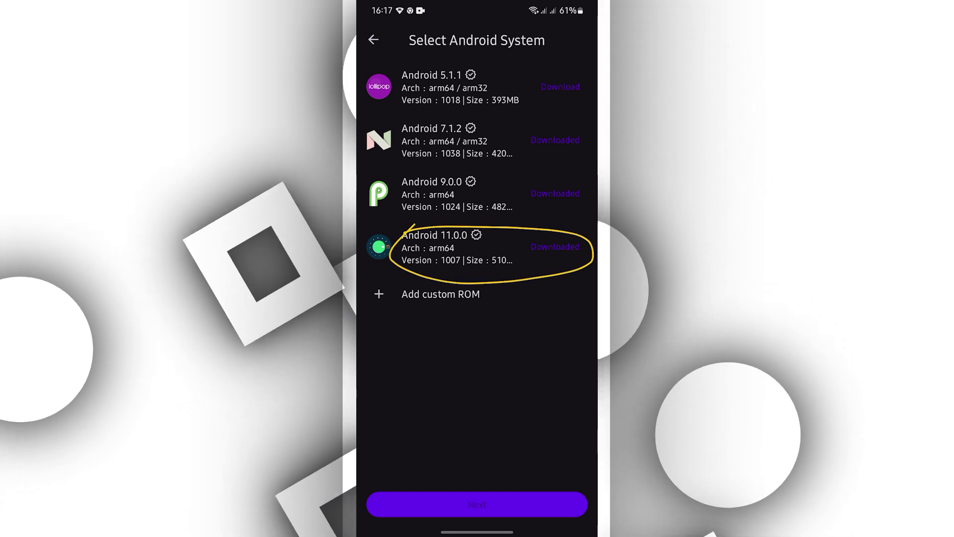
left_click(447, 246)
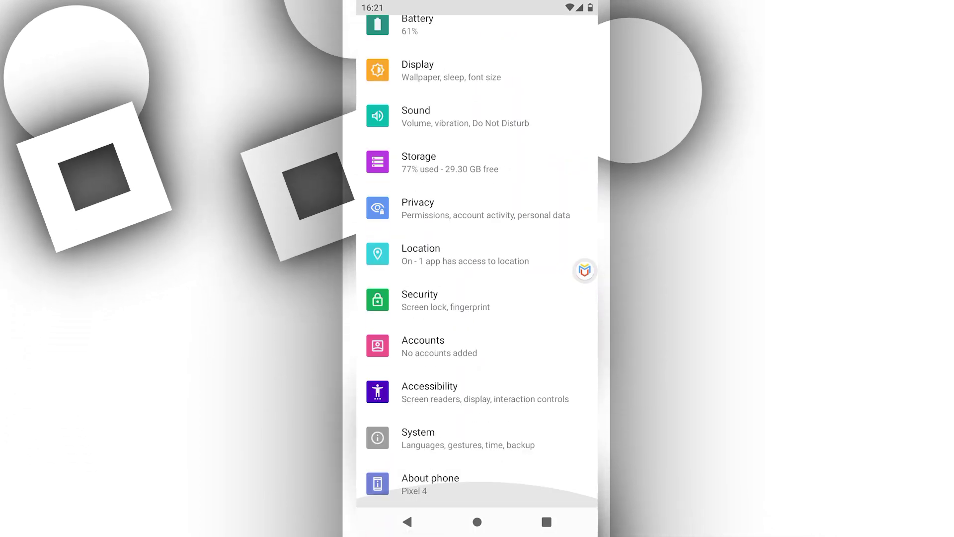
Confirm the VM's Android version is 11 and bring up its easter-egg dial
left_click(433, 481)
left_click(436, 416)
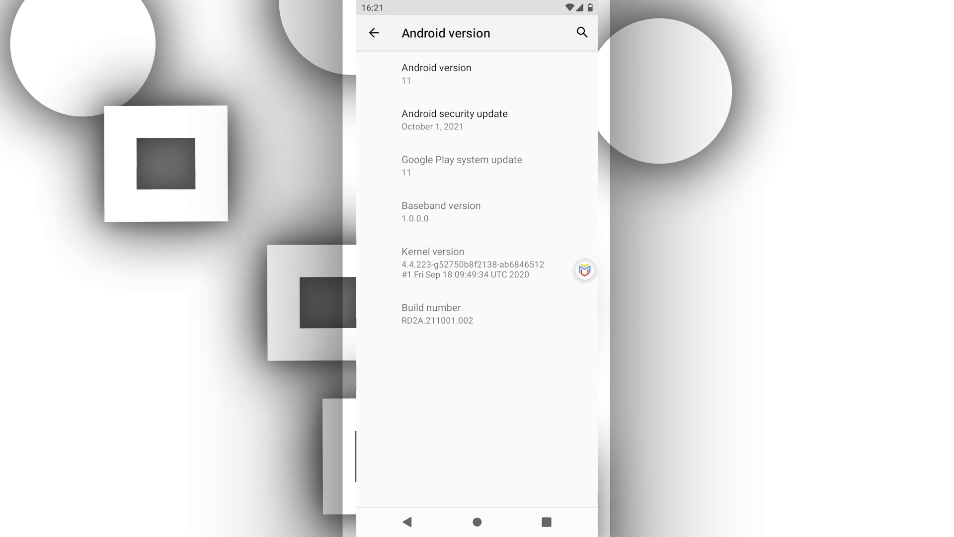
triple_click(436, 72)
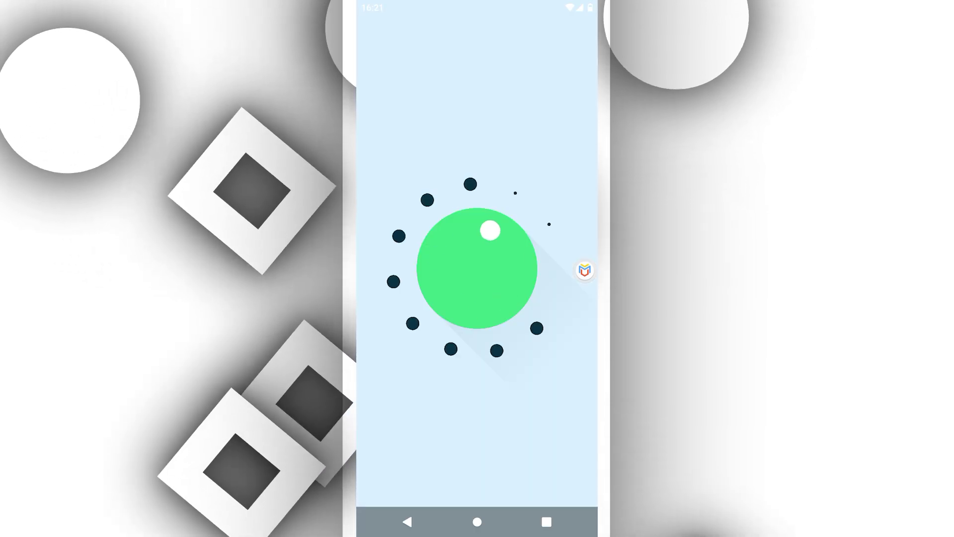
left_click_drag(440, 283, 505, 293)
Back out to the main settings list and reopen About phone
left_click(407, 522)
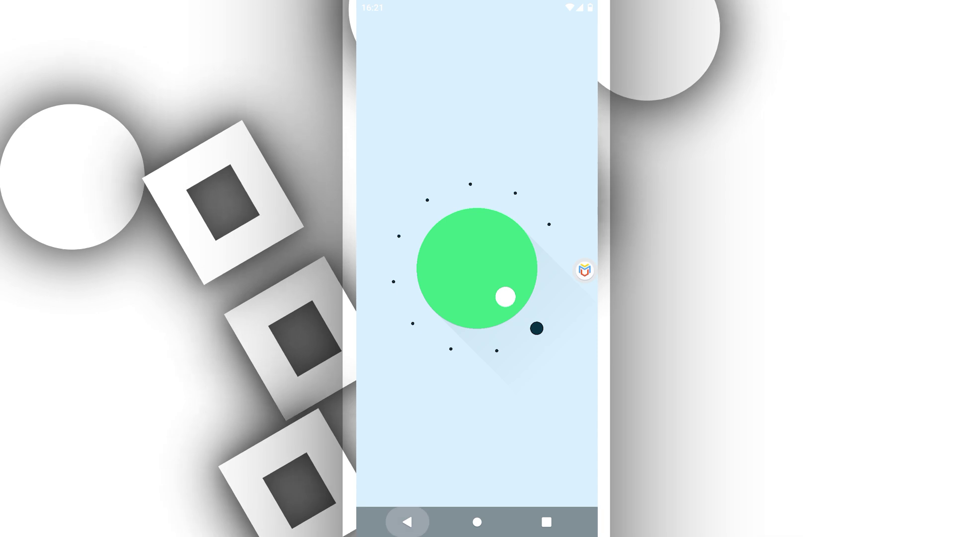
left_click(407, 522)
left_click(407, 522)
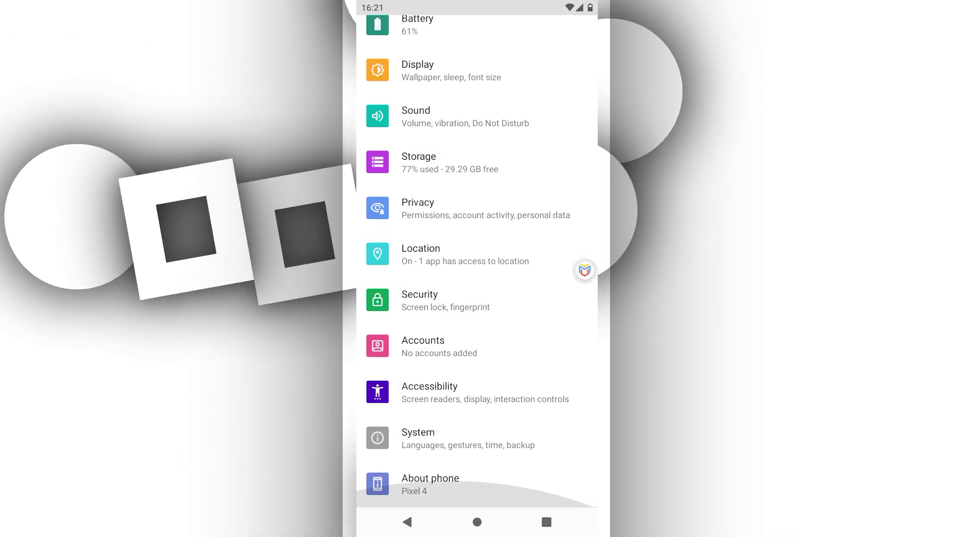
left_click(430, 484)
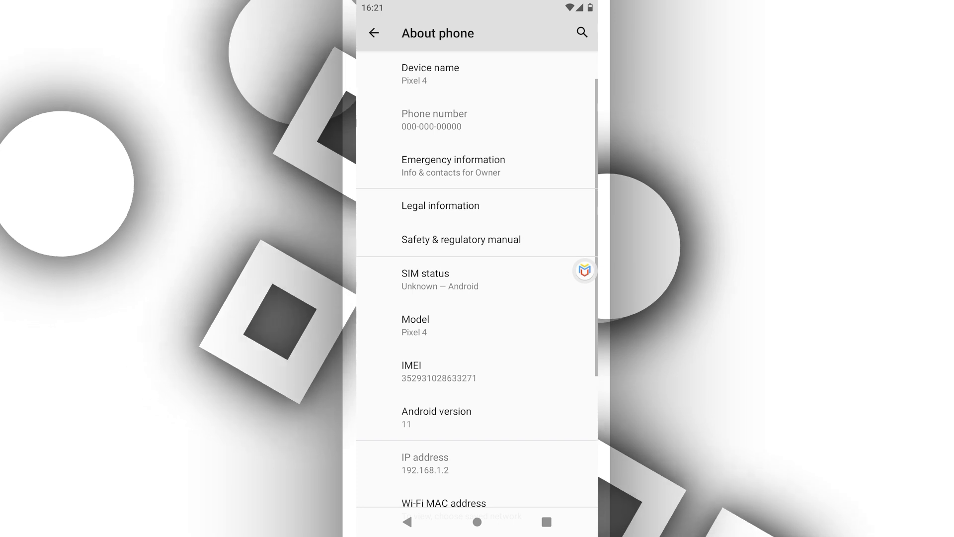
scroll(477, 298, "down", 5)
Tap Build number until developer mode unlocks, then go to System settings
left_click(425, 481)
left_click(426, 483)
left_click(425, 483)
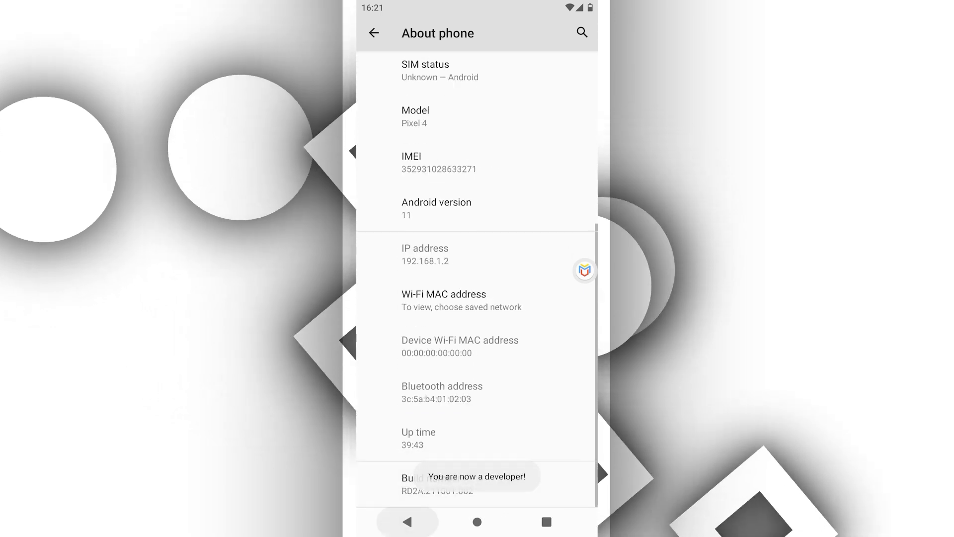
left_click(407, 522)
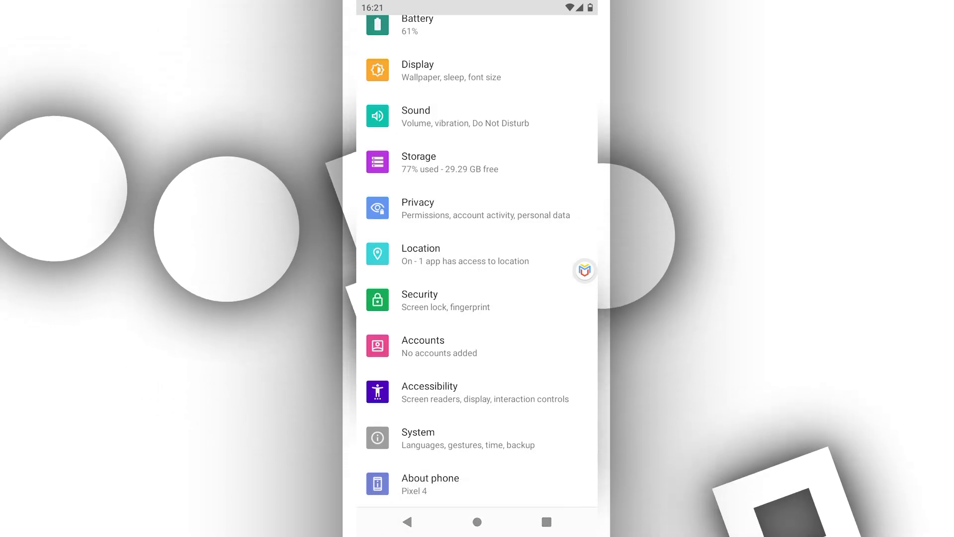
left_click(431, 484)
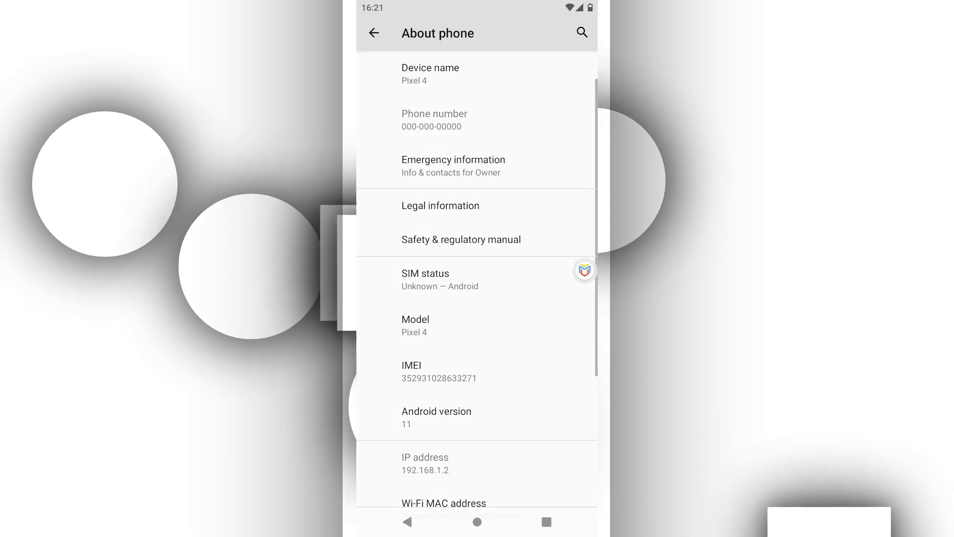
scroll(477, 298, "down", 5)
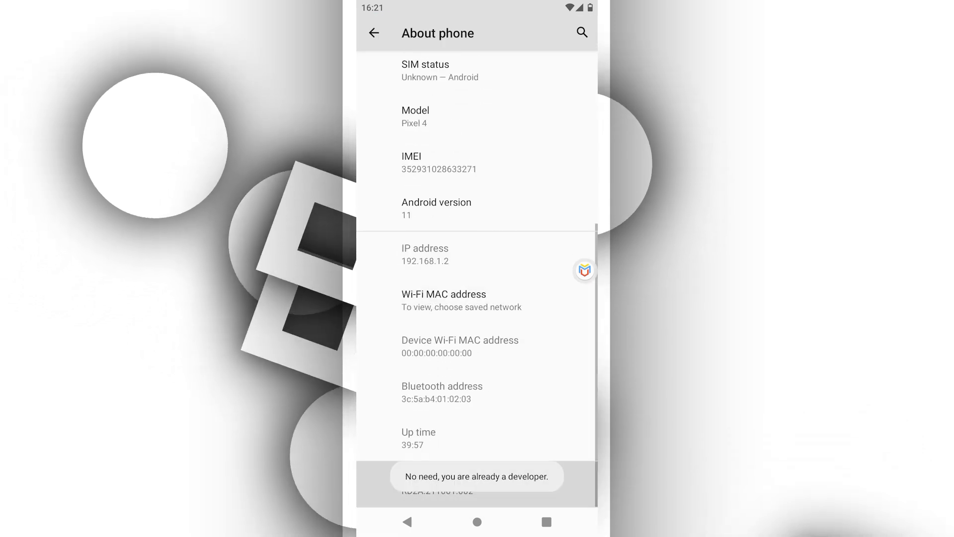
left_click(407, 522)
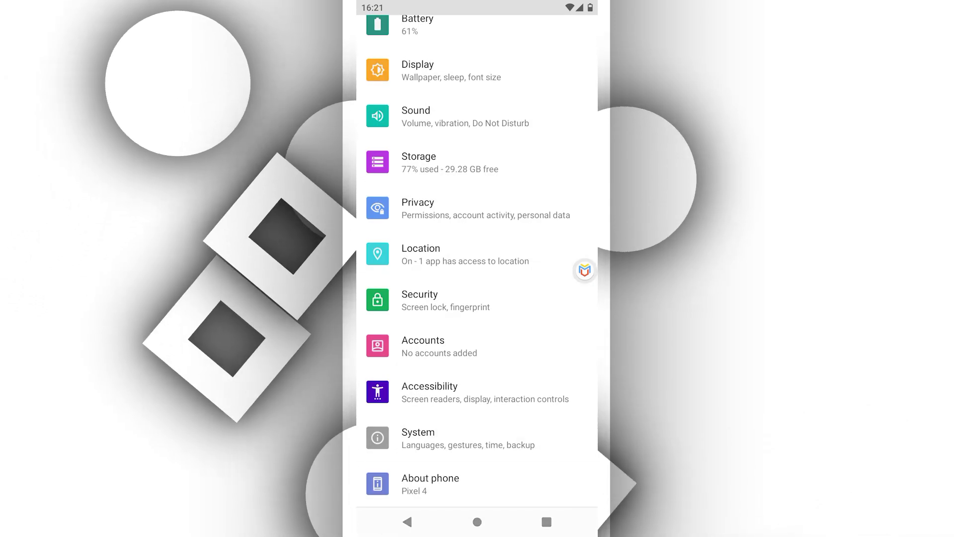
left_click(429, 438)
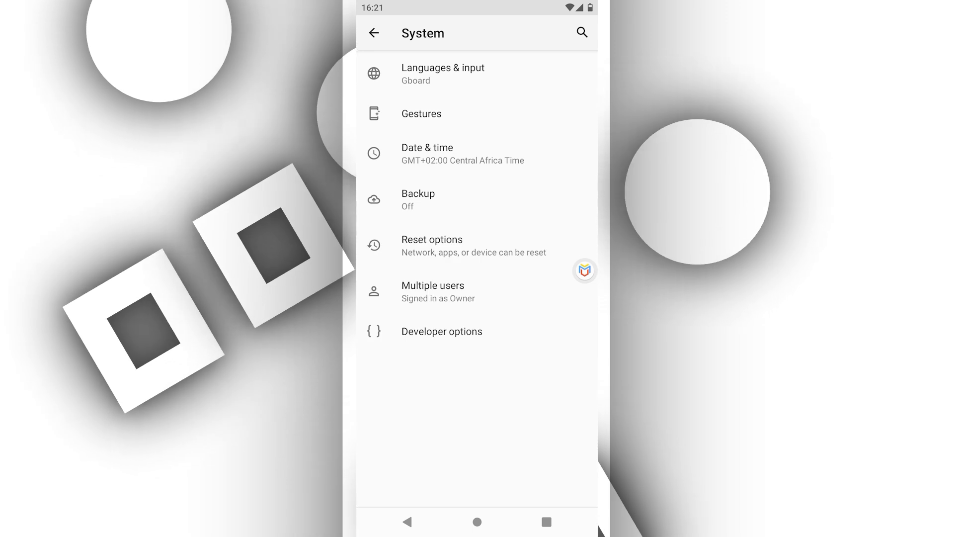
Turn off Window, Transition and Animator duration scales in Developer options
left_click(442, 331)
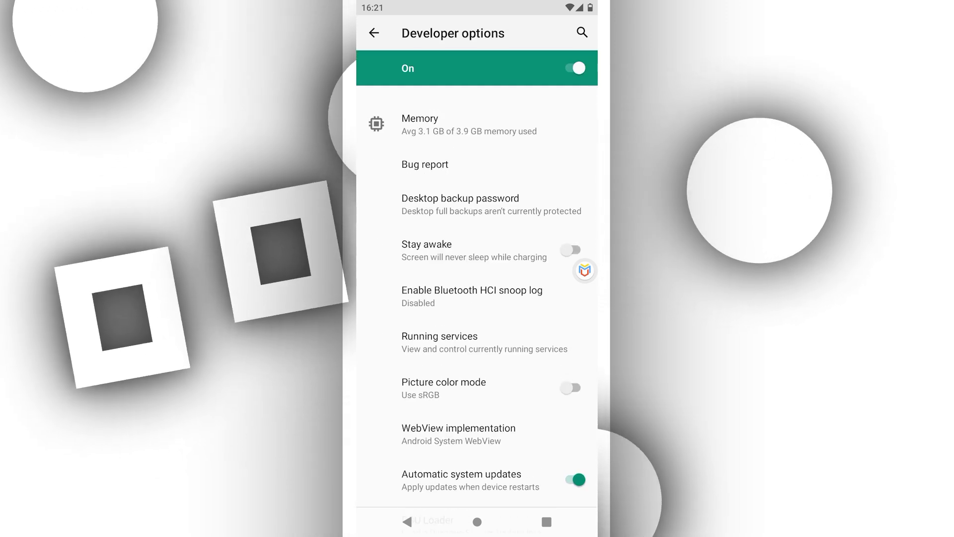
scroll(477, 299, "down", 10)
scroll(477, 298, "down", 5)
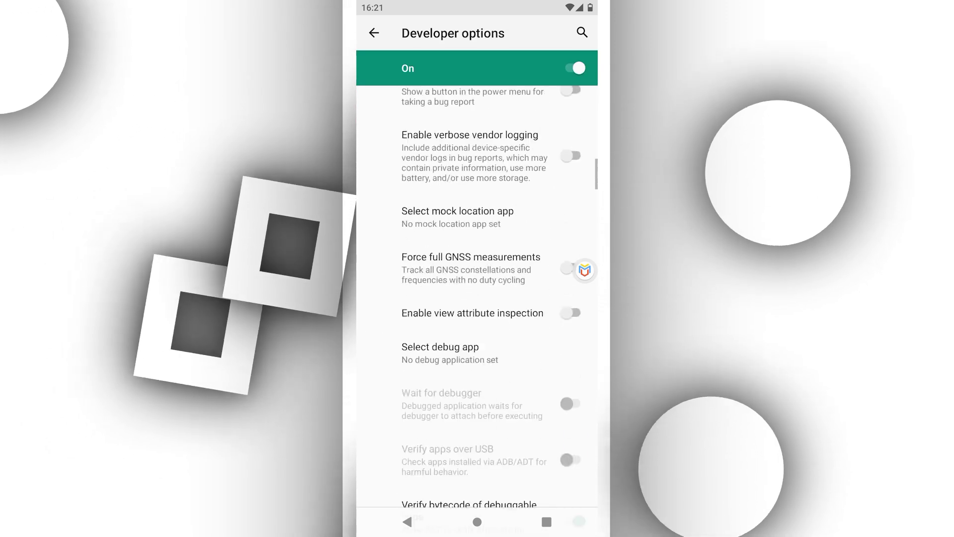
scroll(477, 298, "down", 5)
scroll(477, 298, "down", 5)
scroll(477, 298, "down", 5)
scroll(584, 270, "down", 5)
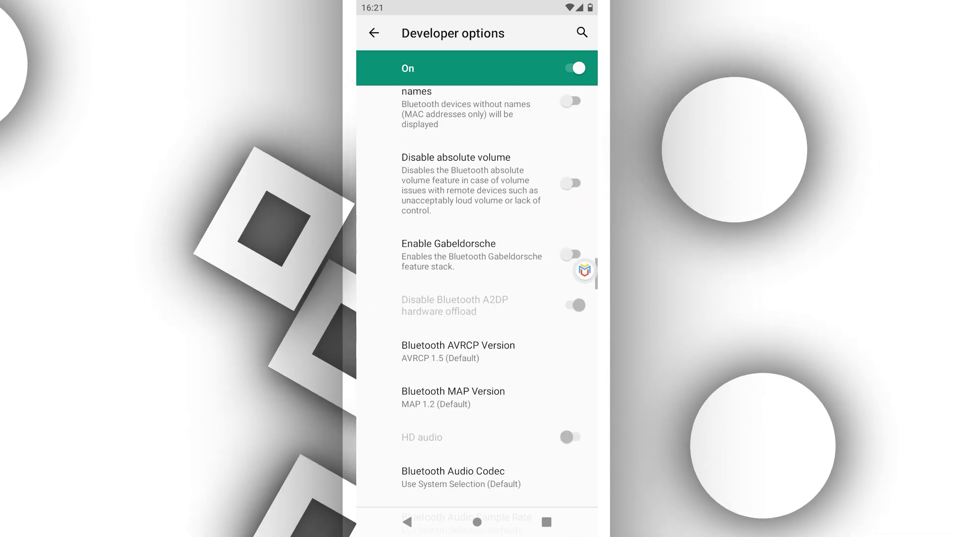
scroll(585, 269, "down", 5)
scroll(584, 271, "down", 5)
scroll(585, 270, "down", 2)
left_click(454, 279)
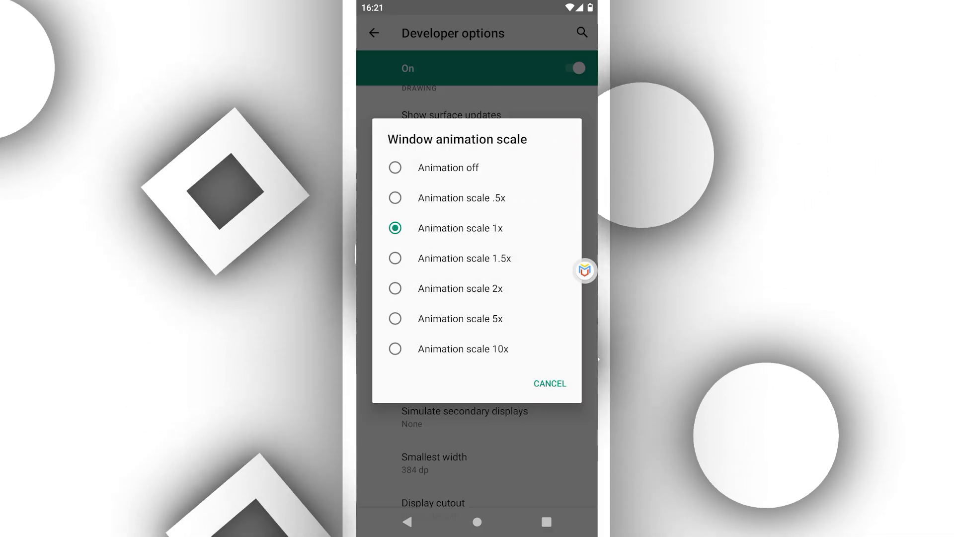
left_click(437, 164)
left_click(460, 325)
left_click(437, 164)
left_click(454, 370)
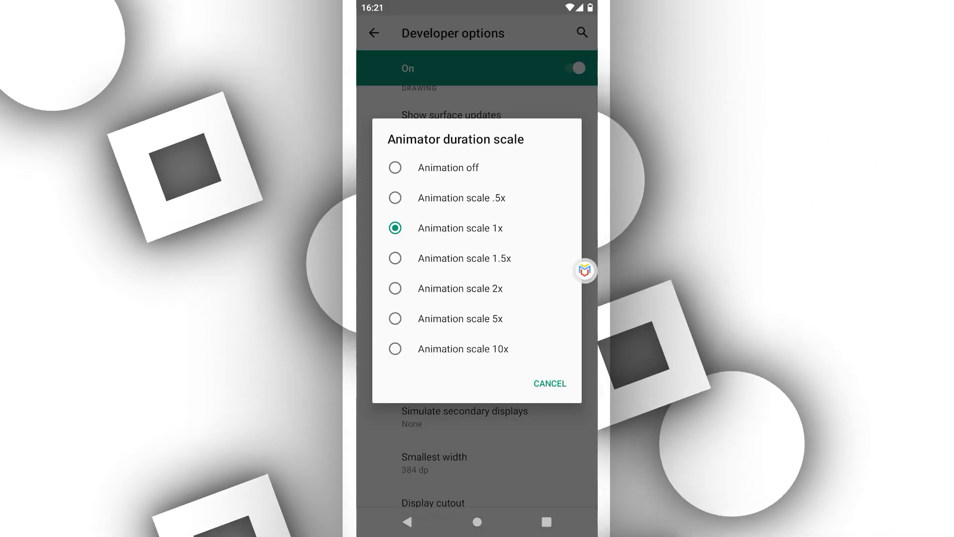
left_click(438, 165)
scroll(478, 298, "up", 10)
left_click(375, 33)
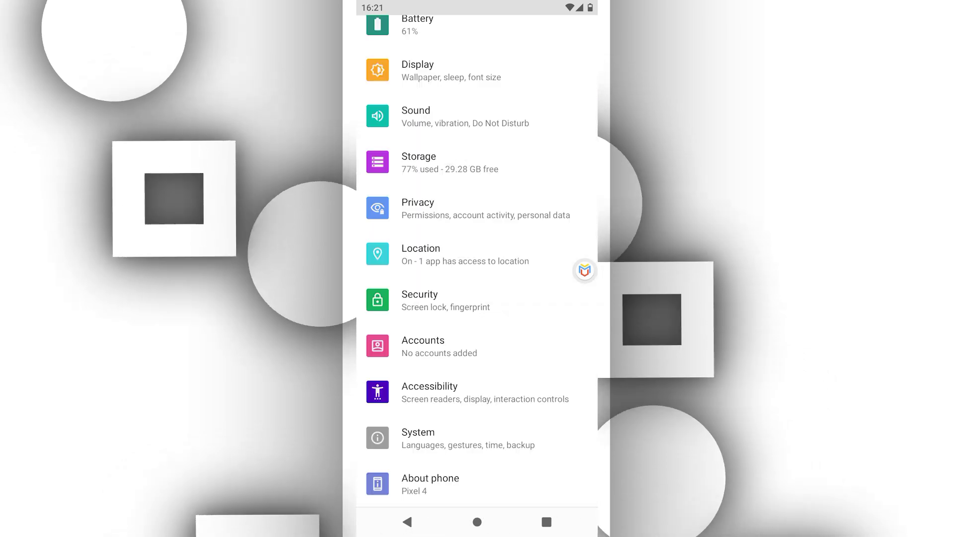
Exit Settings to the VM home screen and briefly show its app drawer
left_click(477, 522)
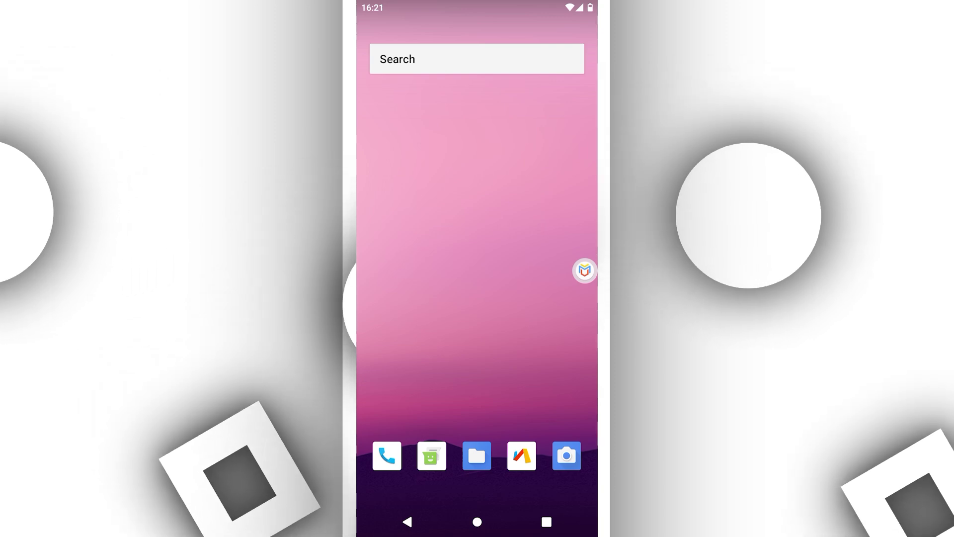
mouse_move(475, 441)
left_mouse_down()
mouse_move(474, 186)
mouse_move(475, 447)
left_mouse_up()
mouse_move(478, 409)
left_mouse_down()
mouse_move(478, 187)
mouse_move(475, 441)
left_mouse_up()
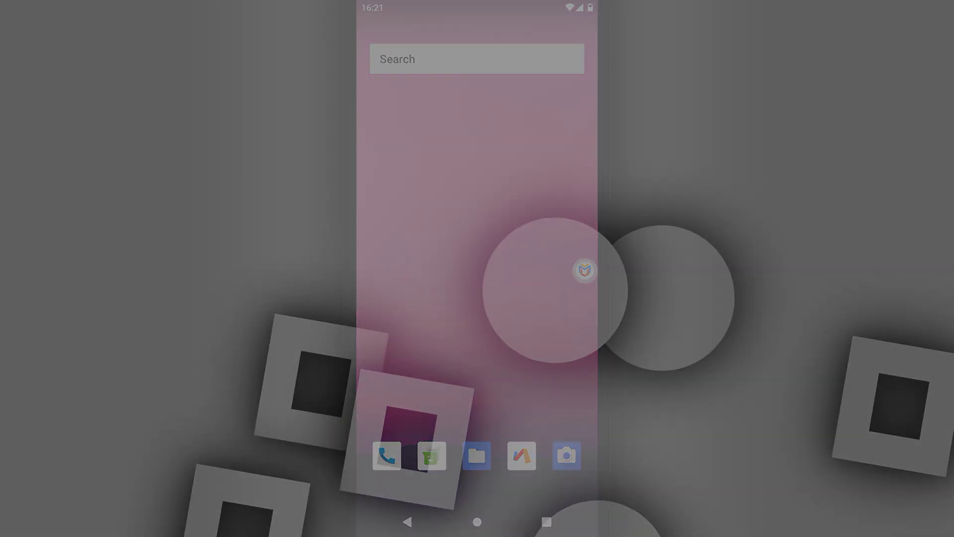